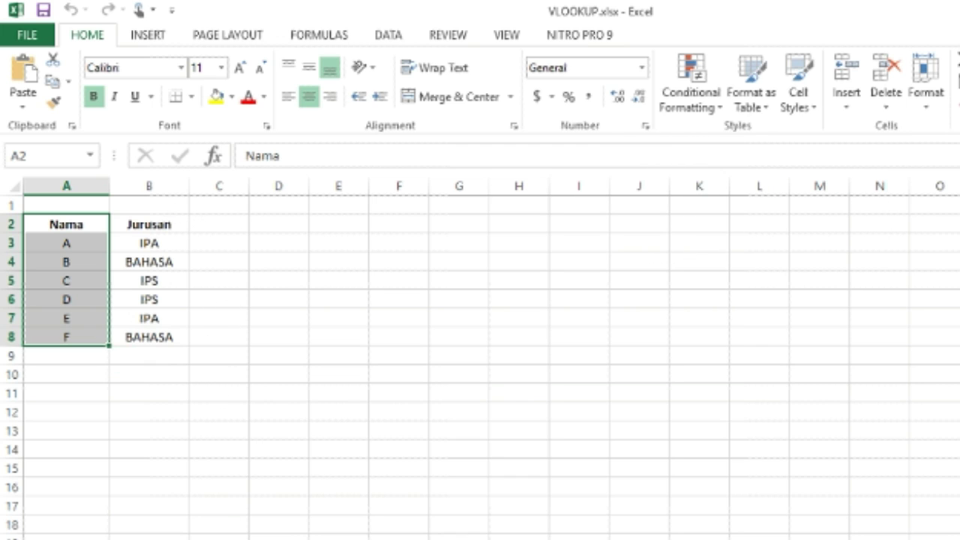
- Compare the Nama column, A2:A8, on the Kelas sheet with the same column on the DATA 2 sheet
{"action": "key", "text": "ctrl+Page_Down"}
{"action": "left_click_drag", "start_coordinate": [89, 224], "coordinate": [86, 338]}
{"action": "key", "text": "ctrl+Page_Down"}
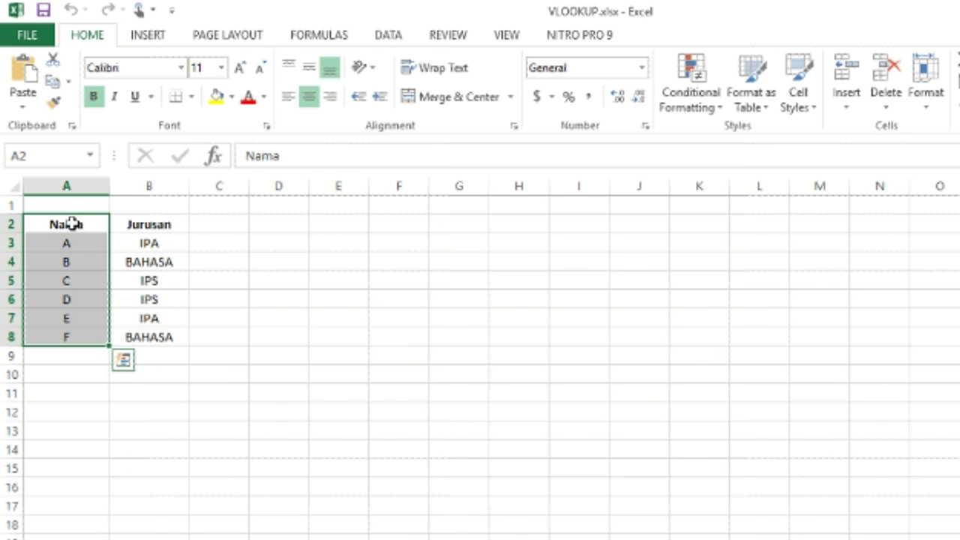
{"action": "left_click_drag", "start_coordinate": [66, 222], "coordinate": [66, 339]}
{"action": "key", "text": "ctrl+Page_Up"}
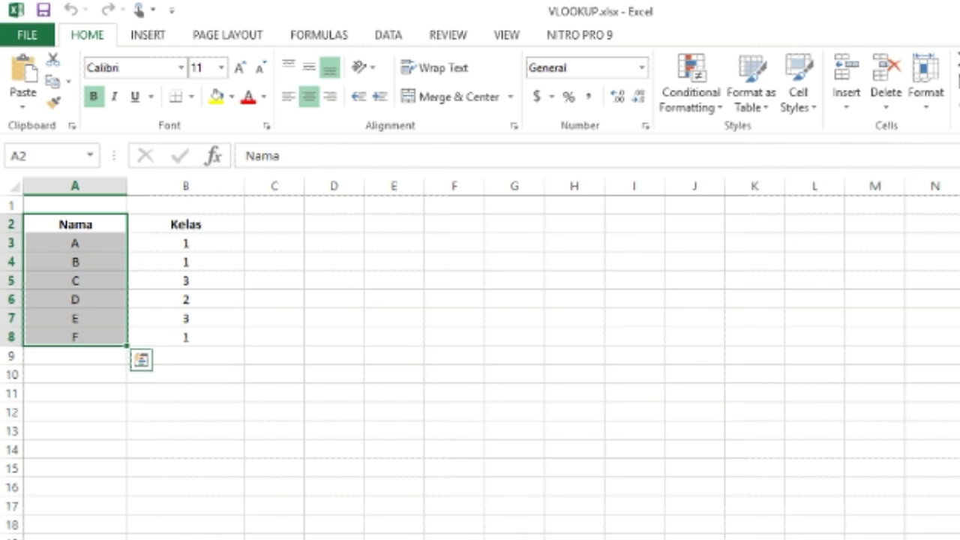
{"action": "key", "text": "ctrl+Page_Down"}
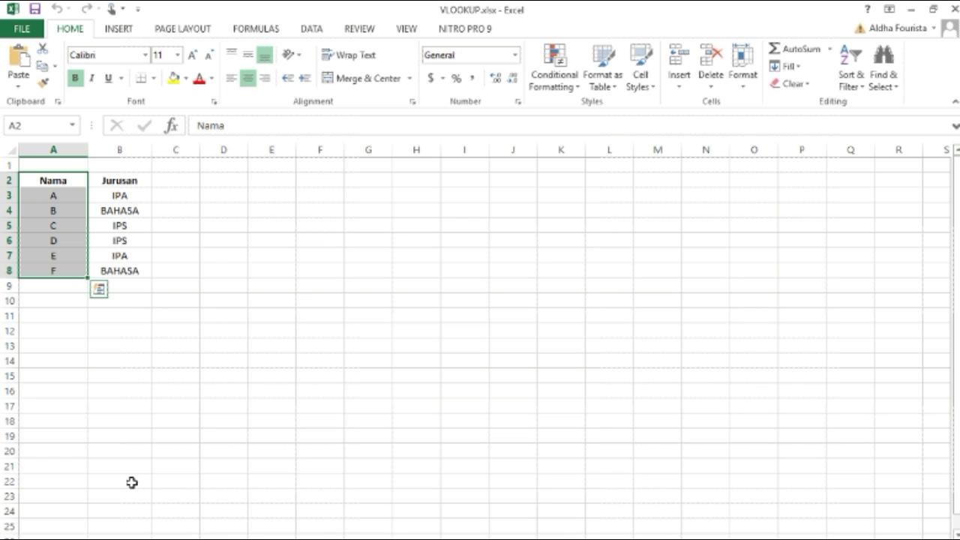
{"action": "key", "text": "ctrl+Page_Up"}
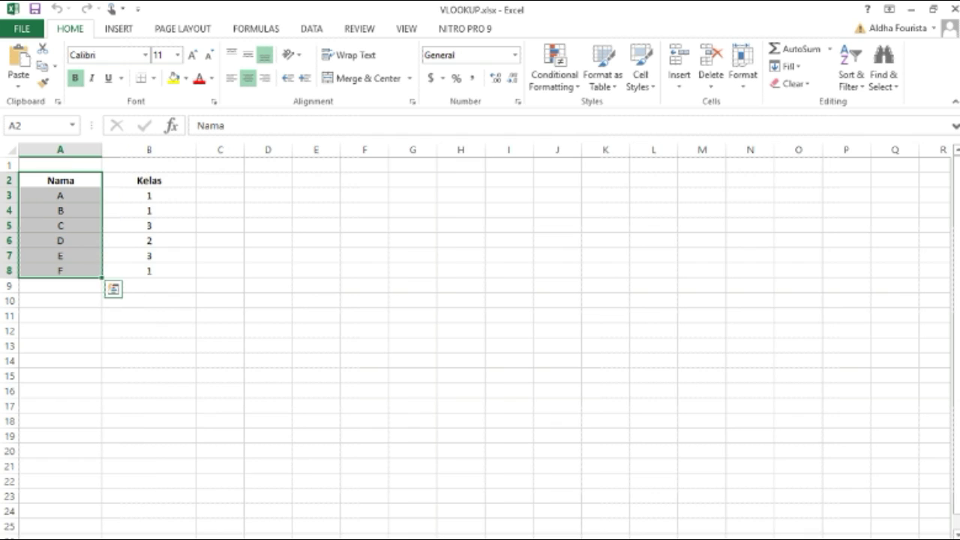
- Add the header "Jurusan" in cell C2 beside Kelas and make it bold
{"action": "left_click", "coordinate": [227, 183]}
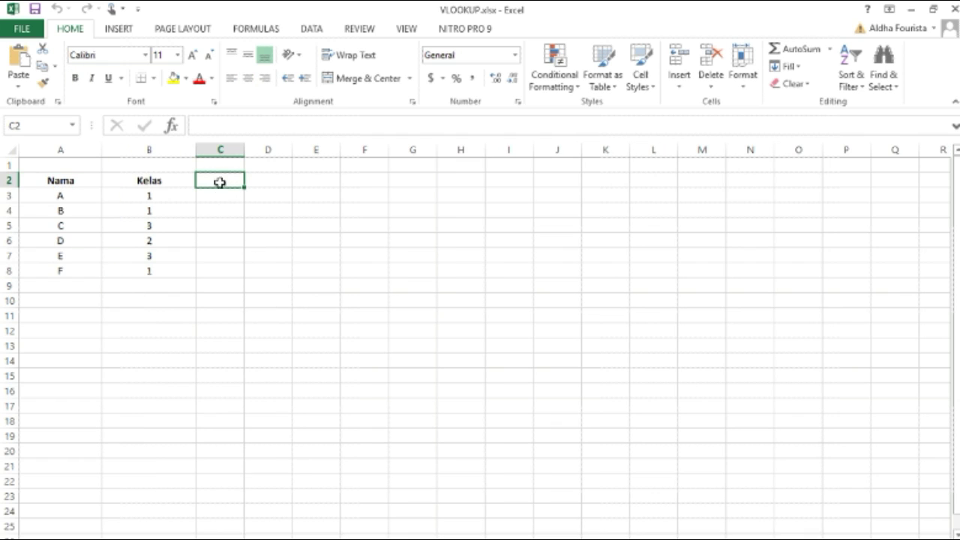
{"action": "left_click", "coordinate": [220, 195]}
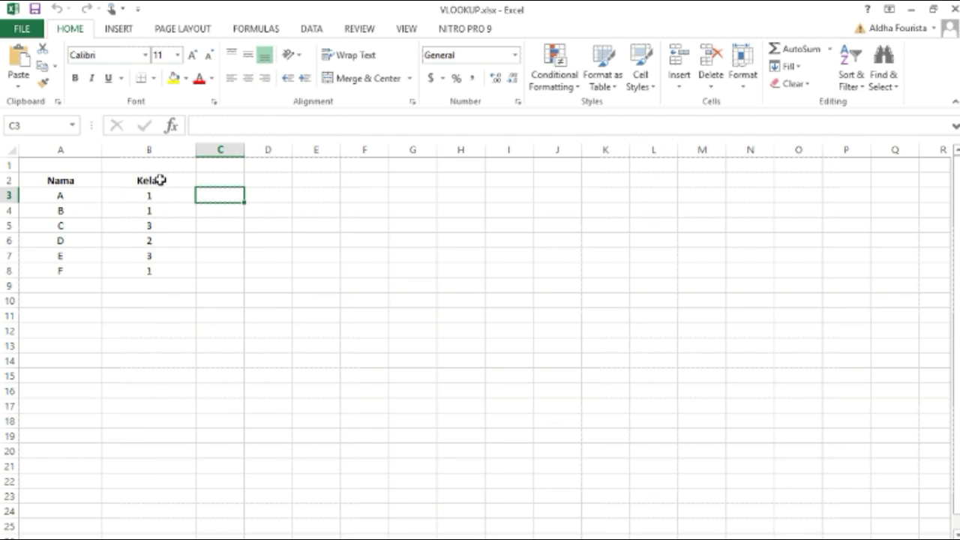
{"action": "left_click", "coordinate": [212, 179]}
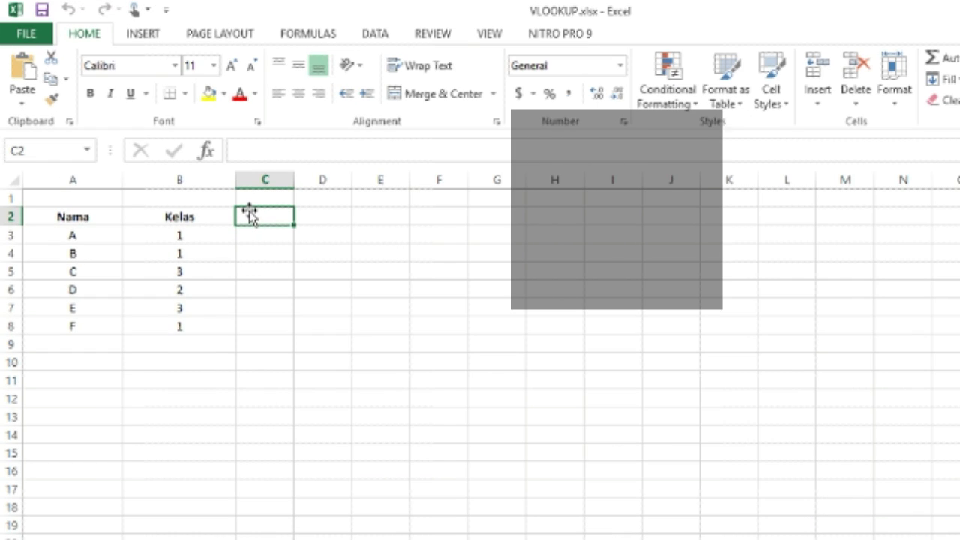
{"action": "type", "text": "Juru"}
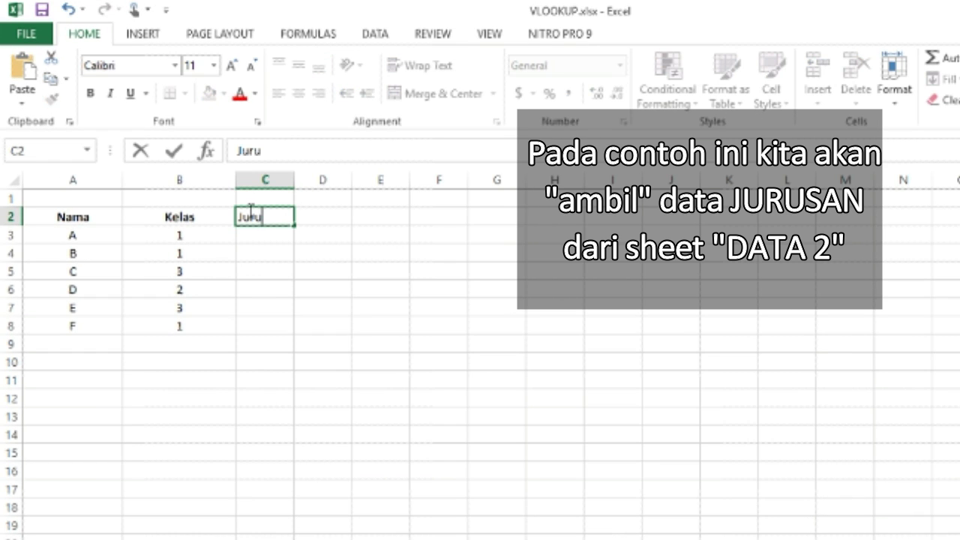
{"action": "type", "text": "sab"}
{"action": "key", "text": "Return"}
{"action": "left_click", "coordinate": [251, 214]}
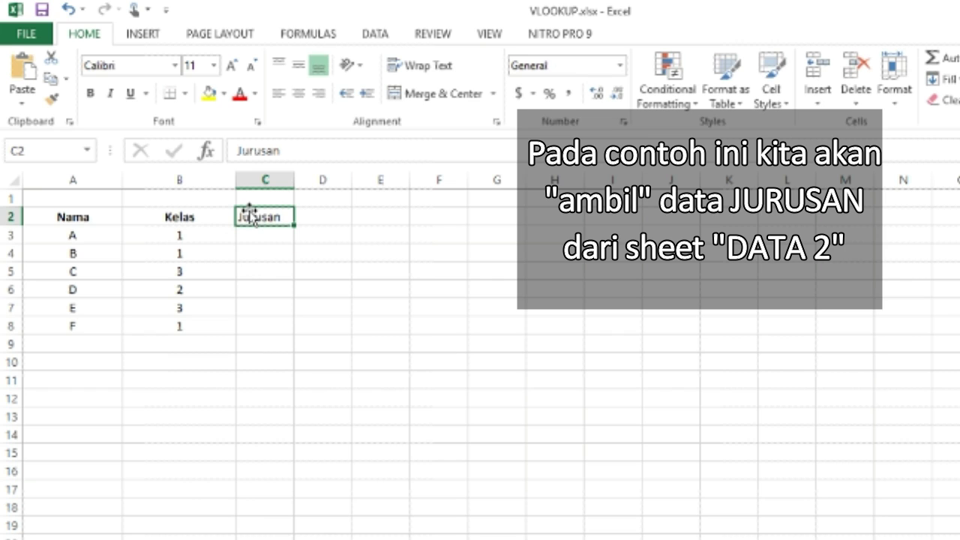
{"action": "left_click", "coordinate": [249, 212]}
{"action": "key", "text": "ctrl+b"}
{"action": "key", "text": "Return"}
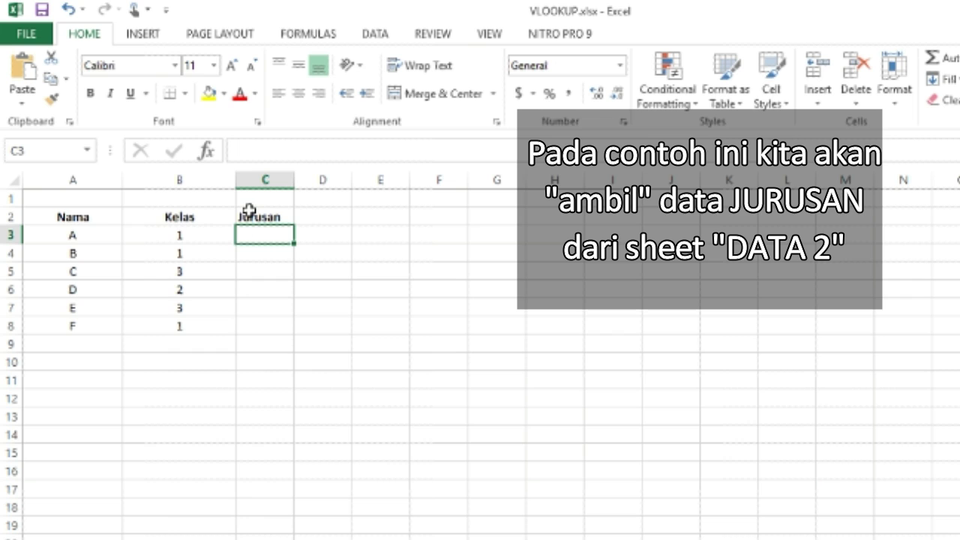
{"action": "left_click", "coordinate": [249, 212]}
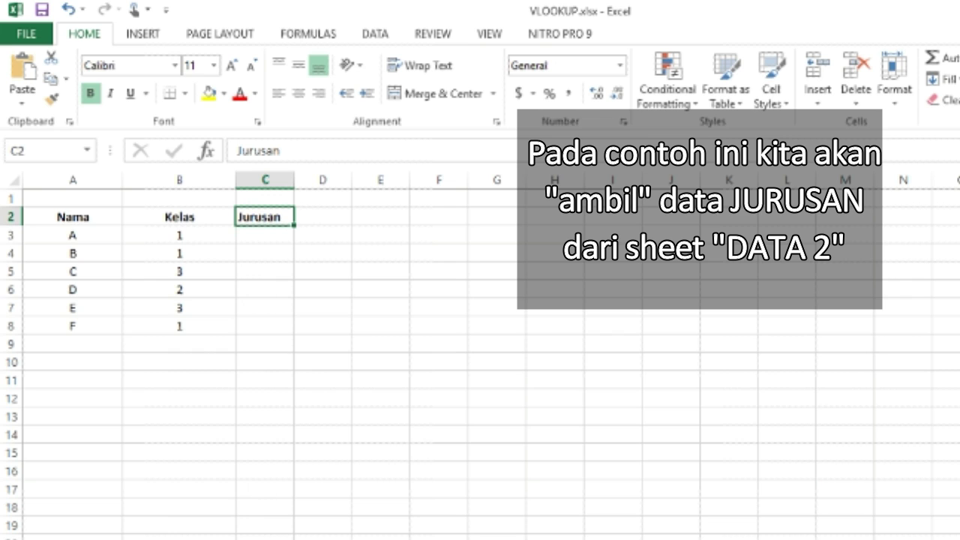
- Check the Jurusan column on DATA 2, then begin a VLOOKUP formula in C3 of the Kelas sheet with A3 as lookup value
{"action": "key", "text": "ctrl+Page_Down"}
{"action": "left_click", "coordinate": [143, 217]}
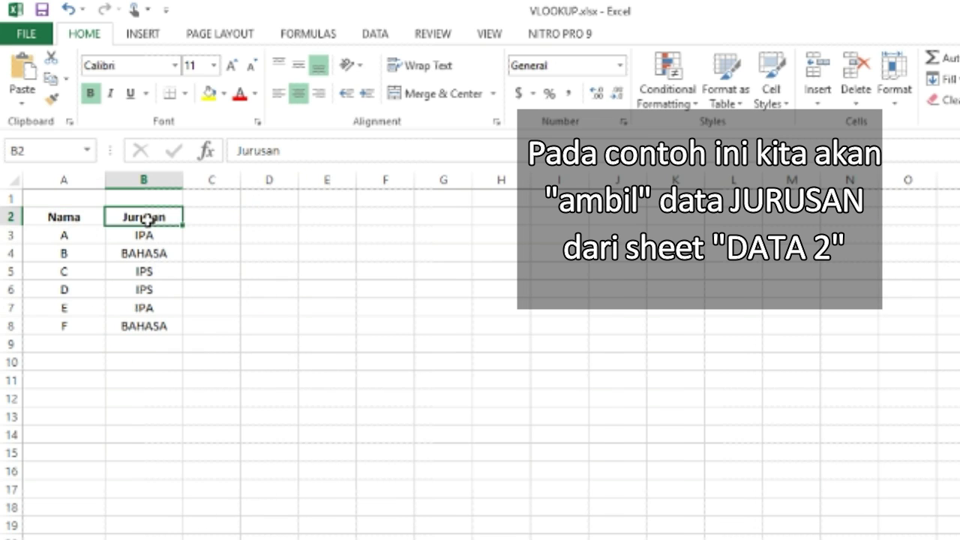
{"action": "key", "text": "ctrl+Page_Up"}
{"action": "left_click", "coordinate": [250, 233]}
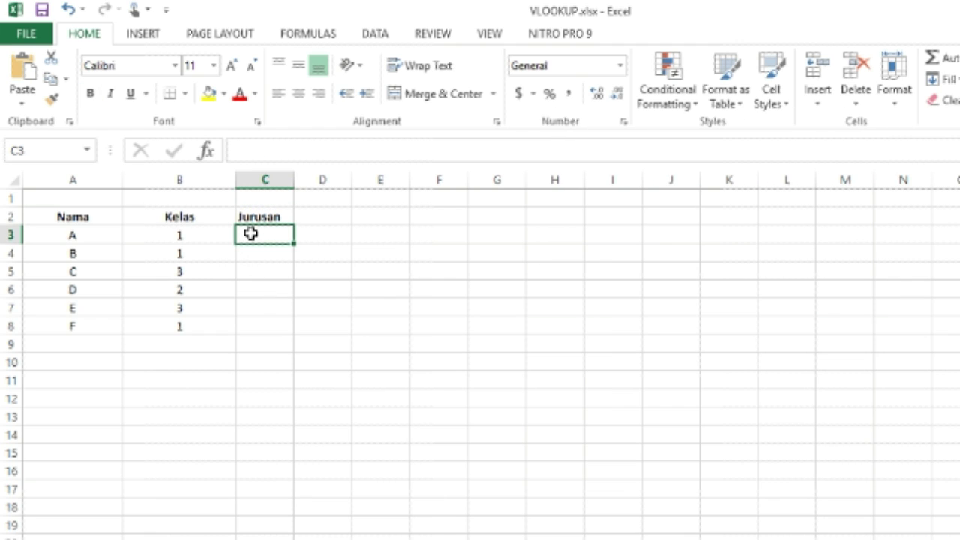
{"action": "type", "text": "=v"}
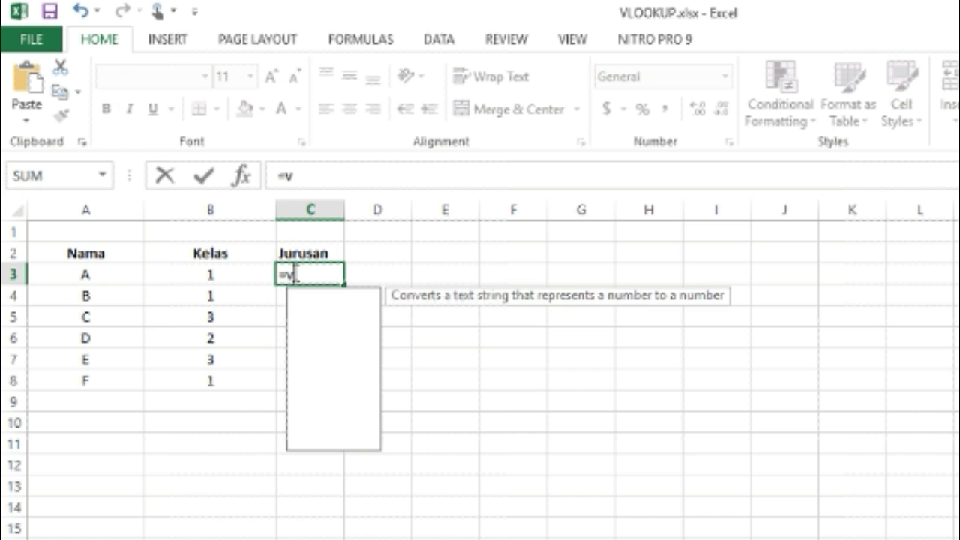
{"action": "type", "text": "lookupo"}
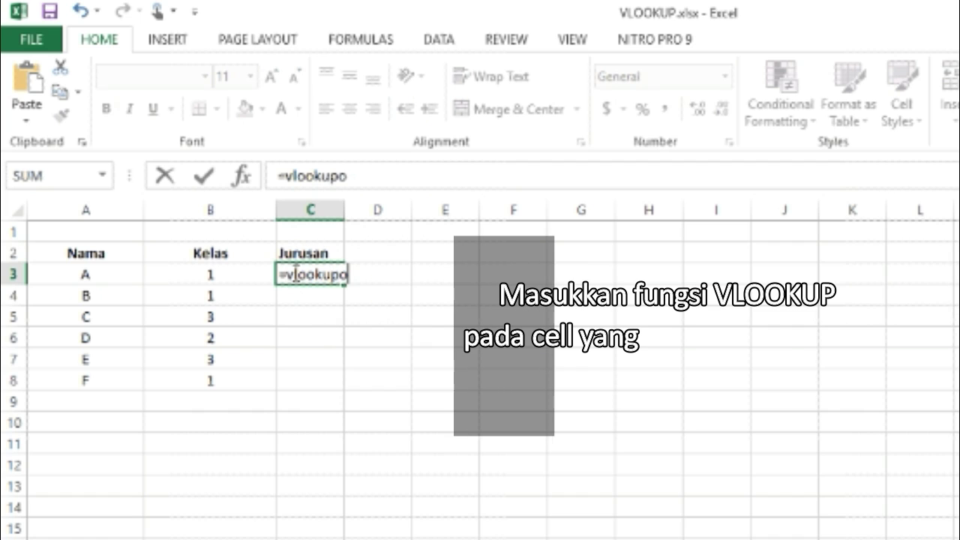
{"action": "key", "text": "BackSpace"}
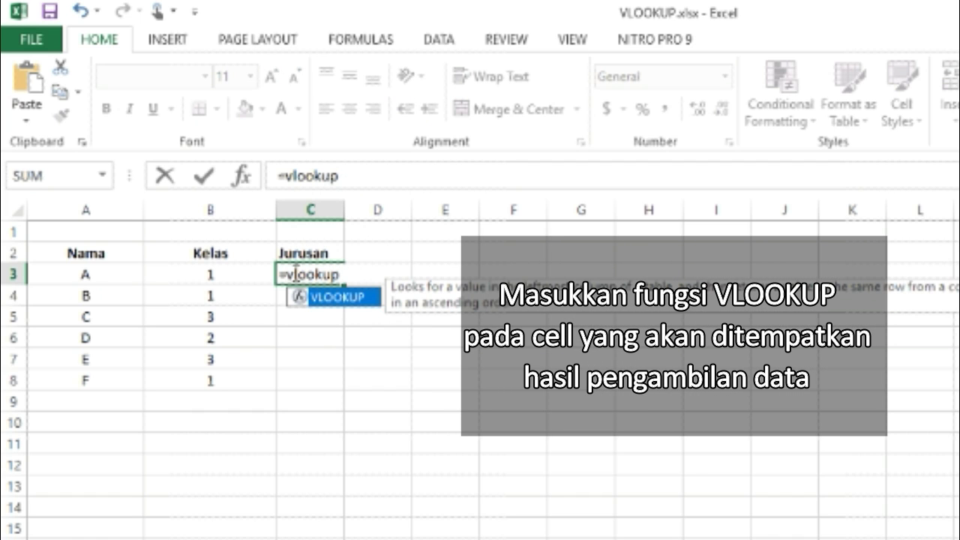
{"action": "type", "text": "("}
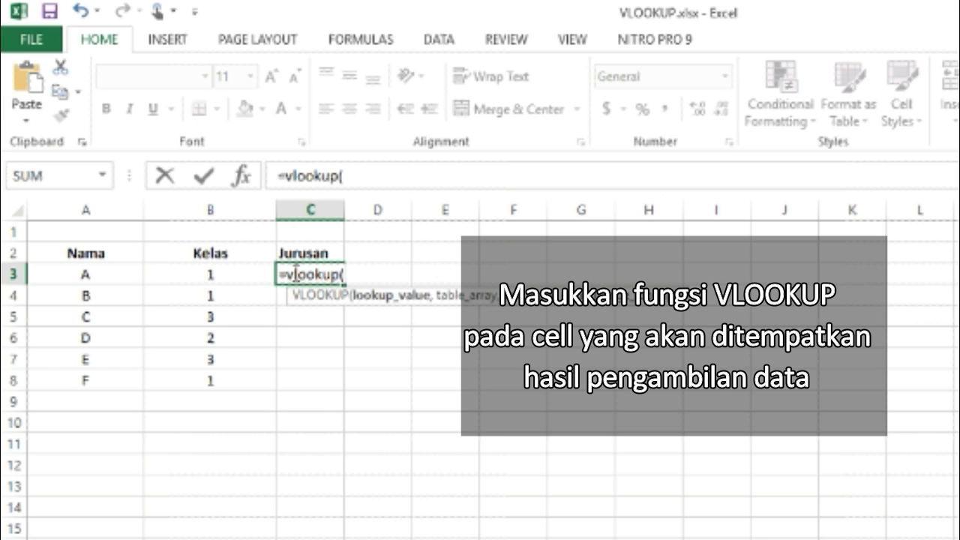
{"action": "left_click", "coordinate": [105, 273]}
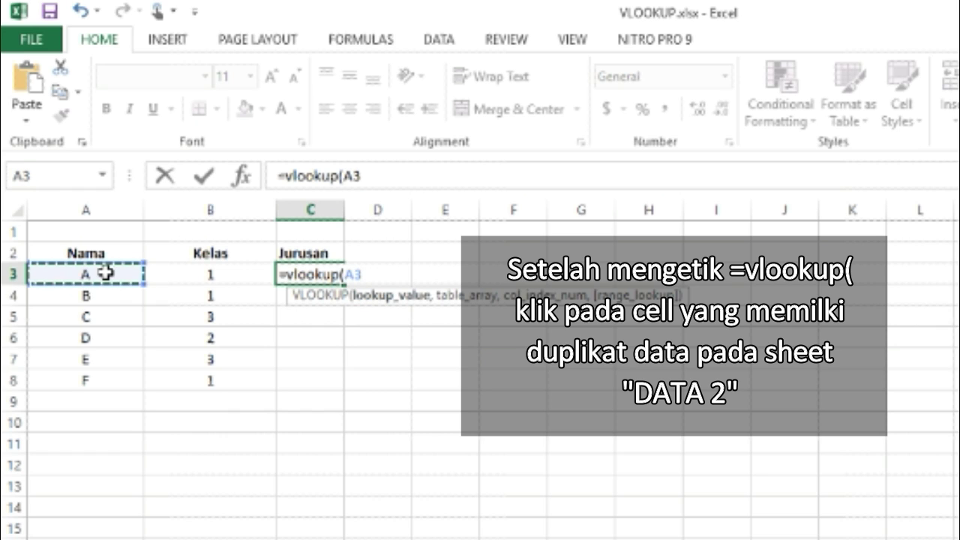
{"action": "left_click", "coordinate": [409, 178]}
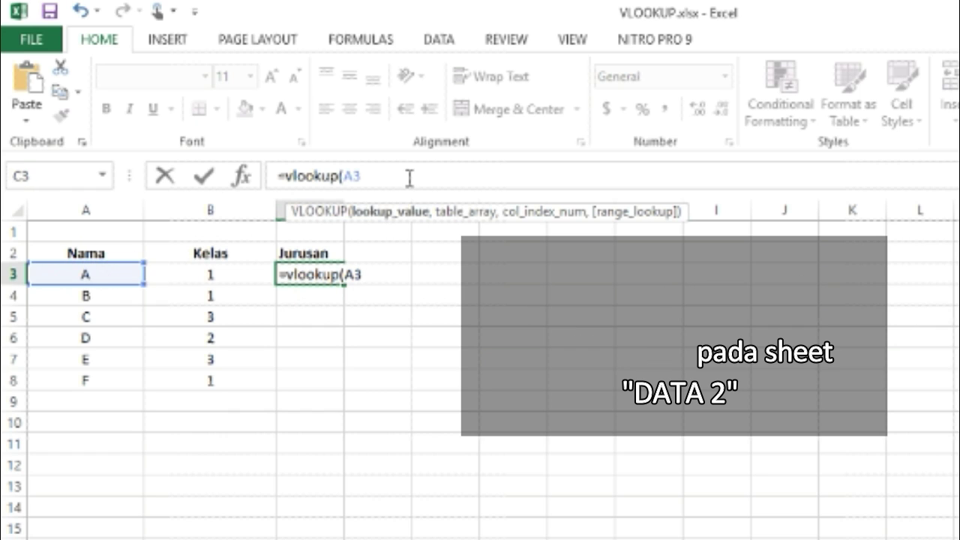
{"action": "type", "text": ","}
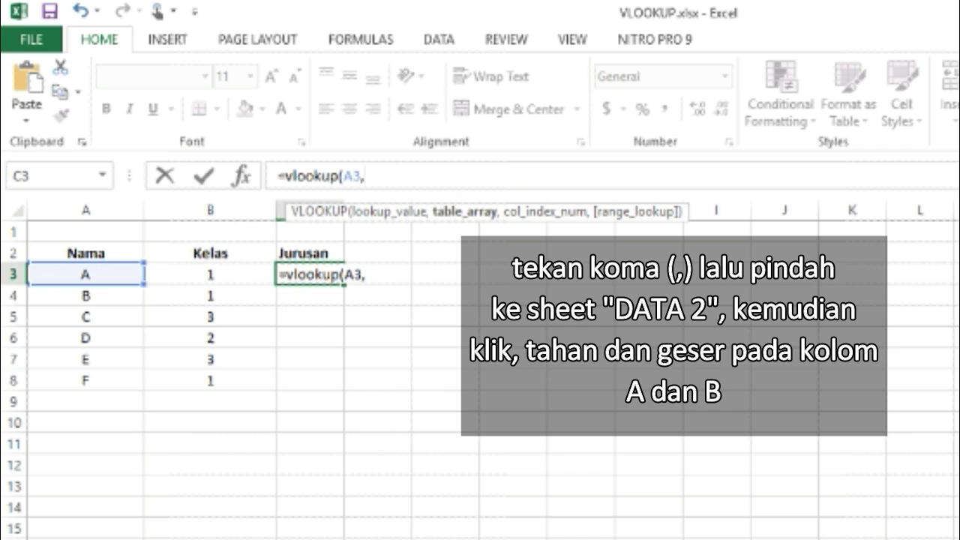
- Complete the VLOOKUP formula with columns A:B of the DATA 2 sheet as table array, column index 2 and range lookup FALSE
{"action": "key", "text": "ctrl+Page_Down"}
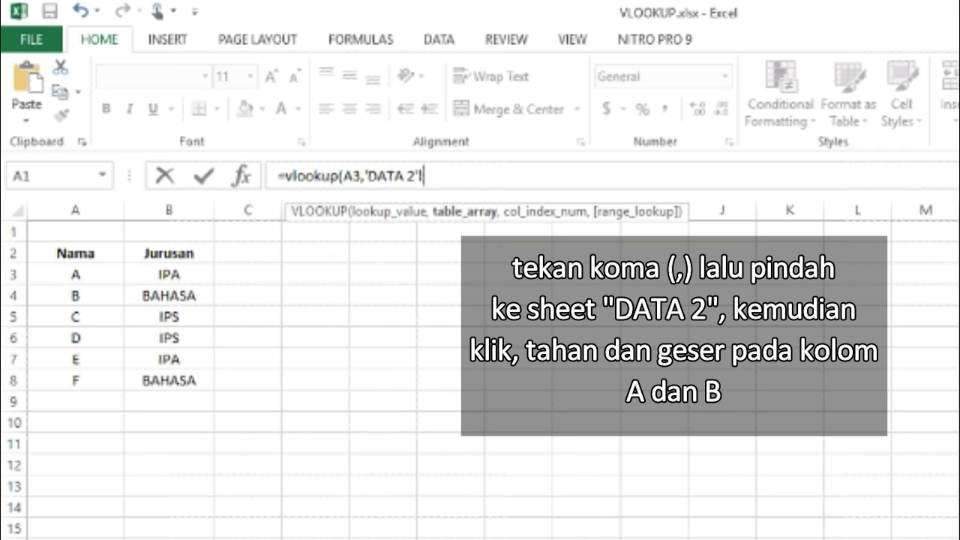
{"action": "left_click_drag", "start_coordinate": [66, 206], "coordinate": [157, 201]}
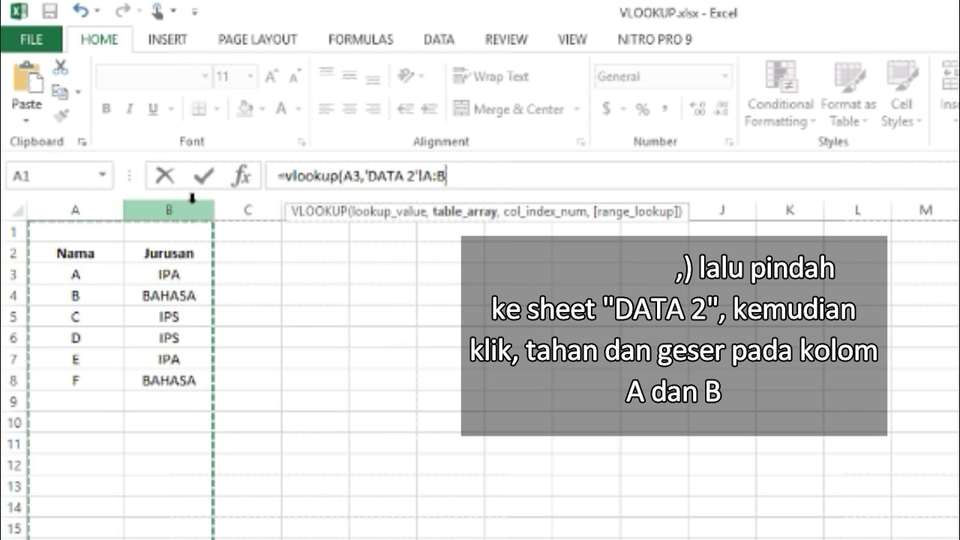
{"action": "type", "text": ","}
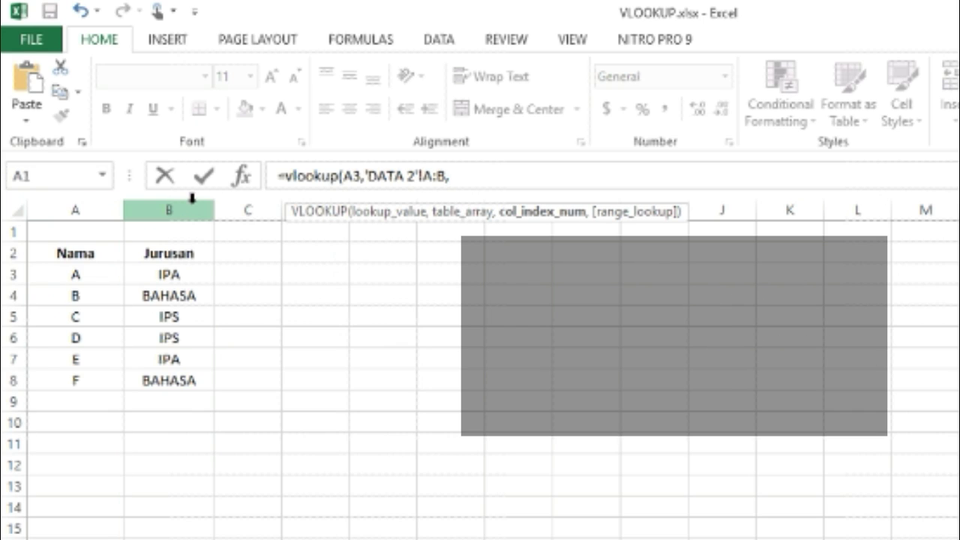
{"action": "type", "text": "2"}
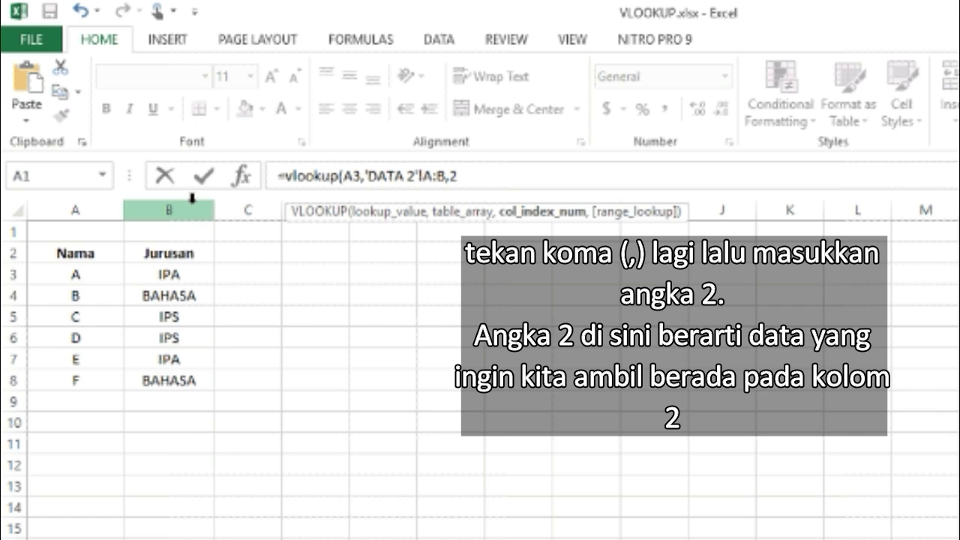
{"action": "type", "text": ","}
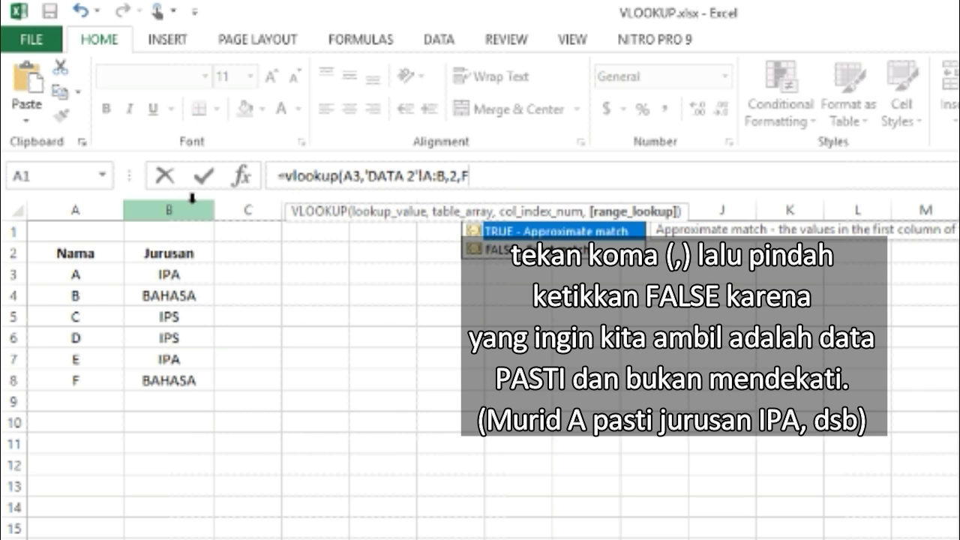
{"action": "type", "text": "FALSE)"}
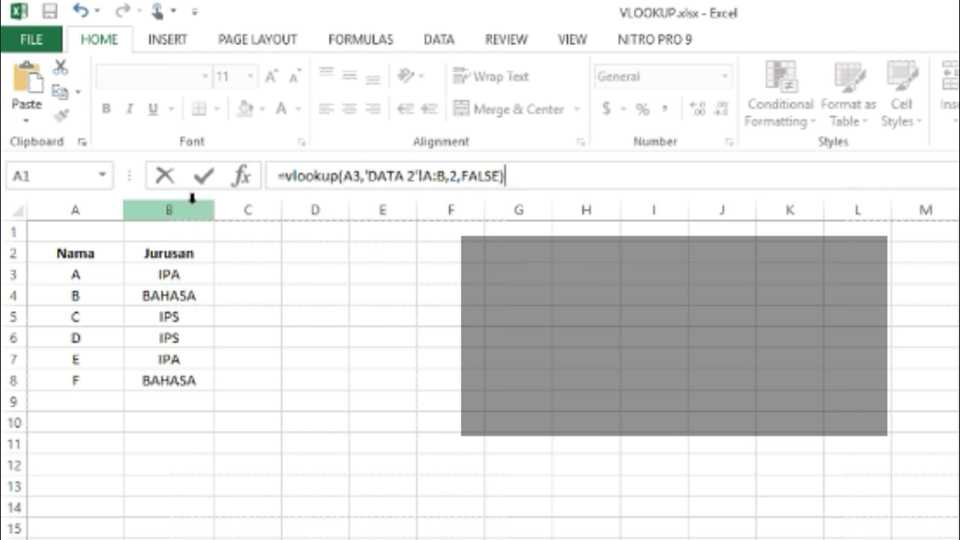
{"action": "key", "text": "Return"}
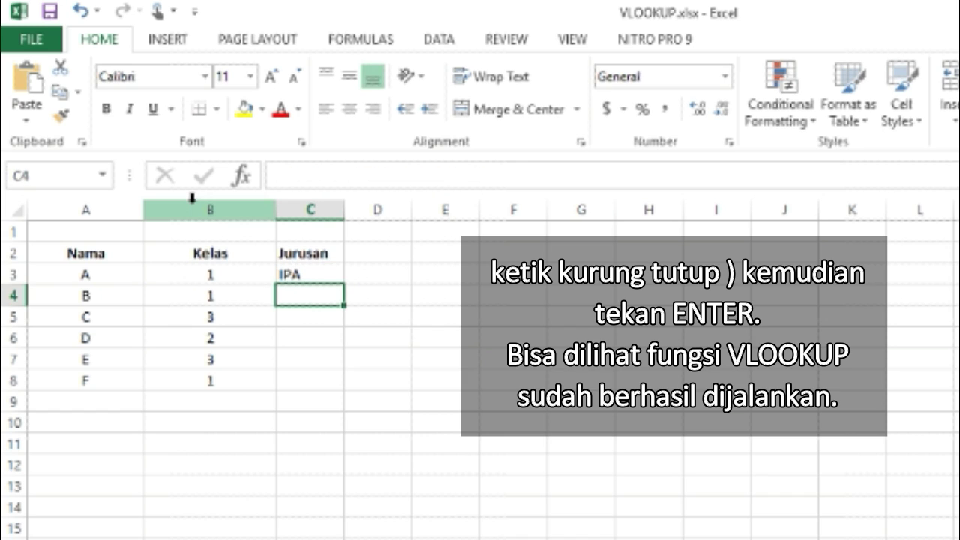
- Fill the VLOOKUP formula from C3 down through C8 for all the listed names
{"action": "left_click", "coordinate": [322, 275]}
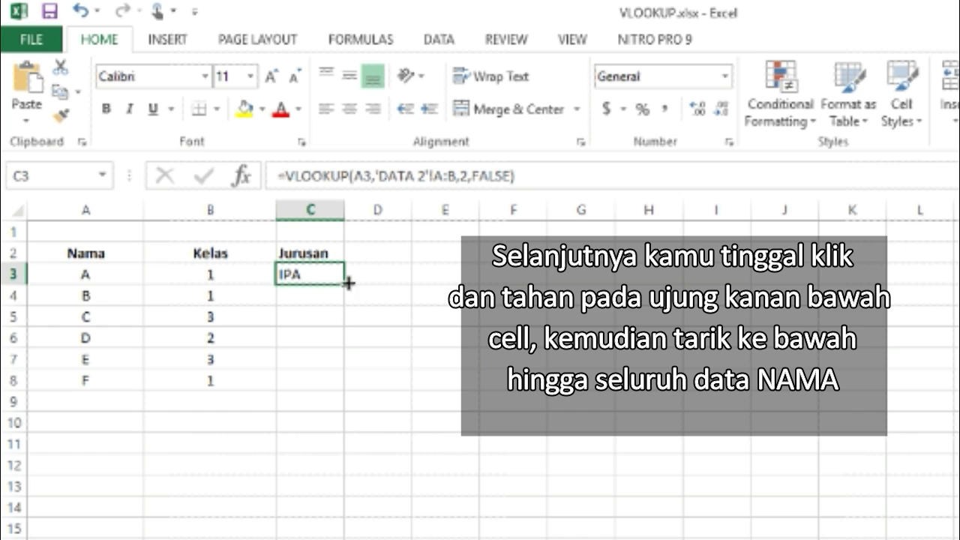
{"action": "left_click_drag", "start_coordinate": [347, 283], "coordinate": [339, 390]}
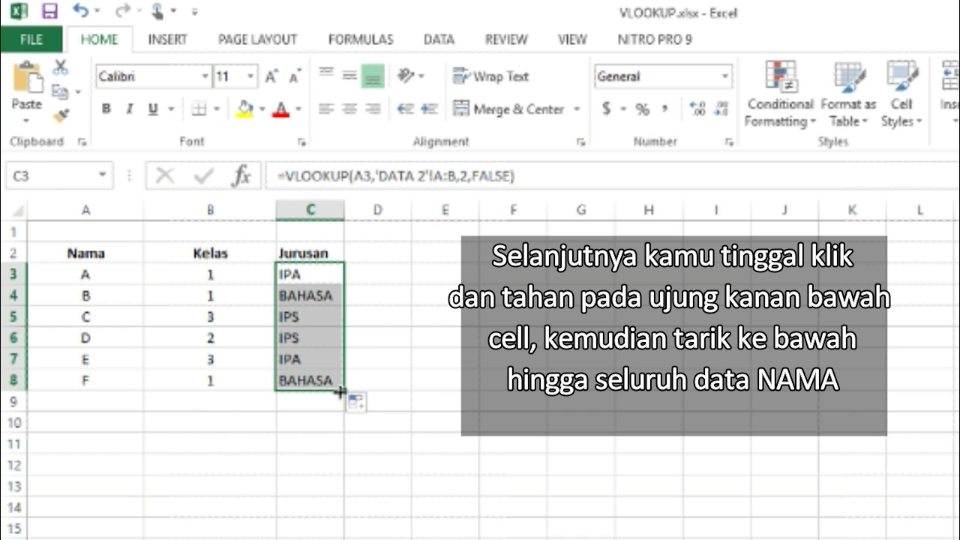
{"action": "left_click", "coordinate": [299, 442]}
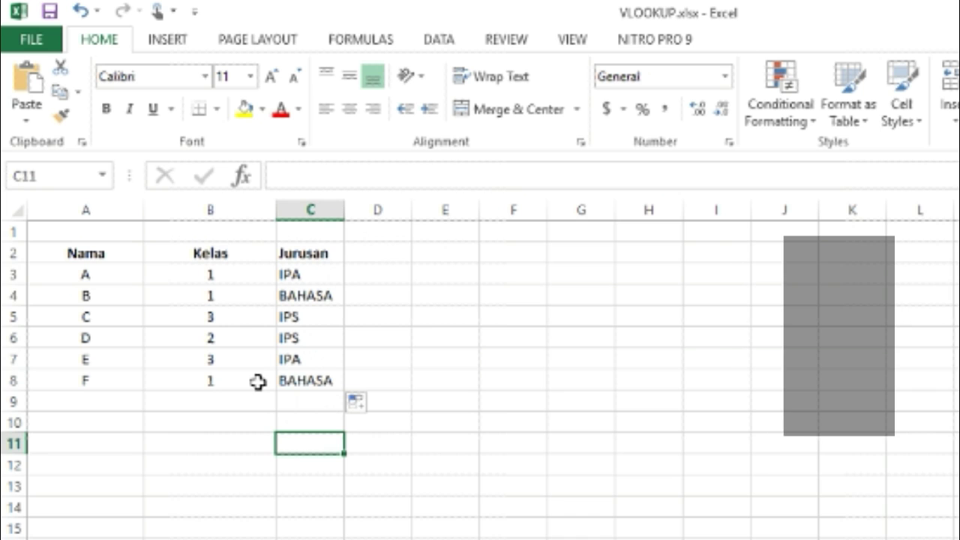
{"action": "left_click_drag", "start_coordinate": [309, 400], "coordinate": [311, 389]}
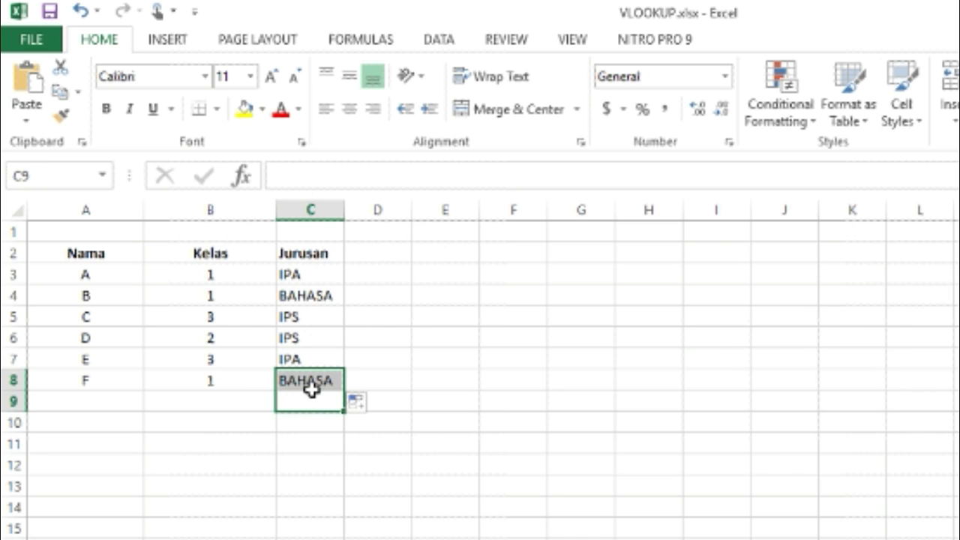
{"action": "left_click", "coordinate": [311, 387]}
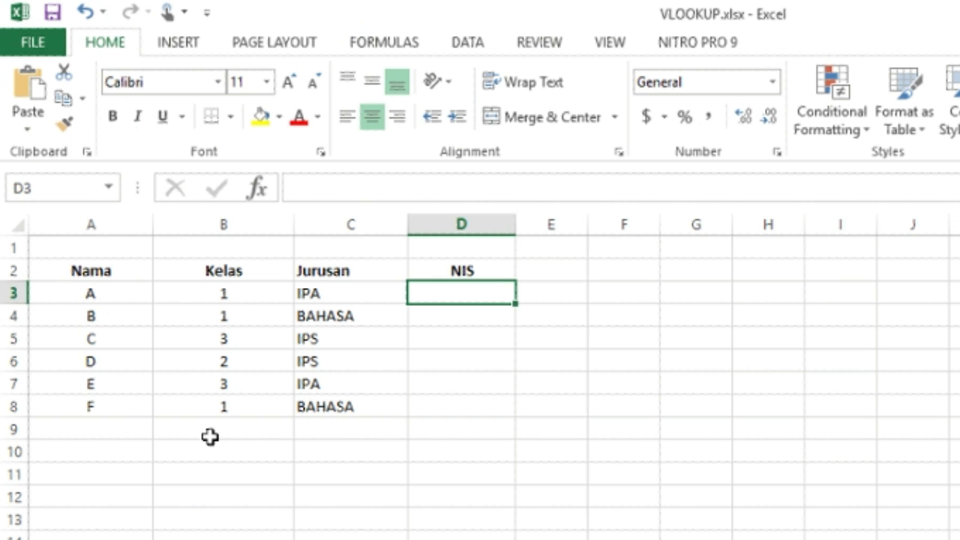
- Review the table in A2:D8 and its NIS column header in D2
{"action": "left_click", "coordinate": [210, 438]}
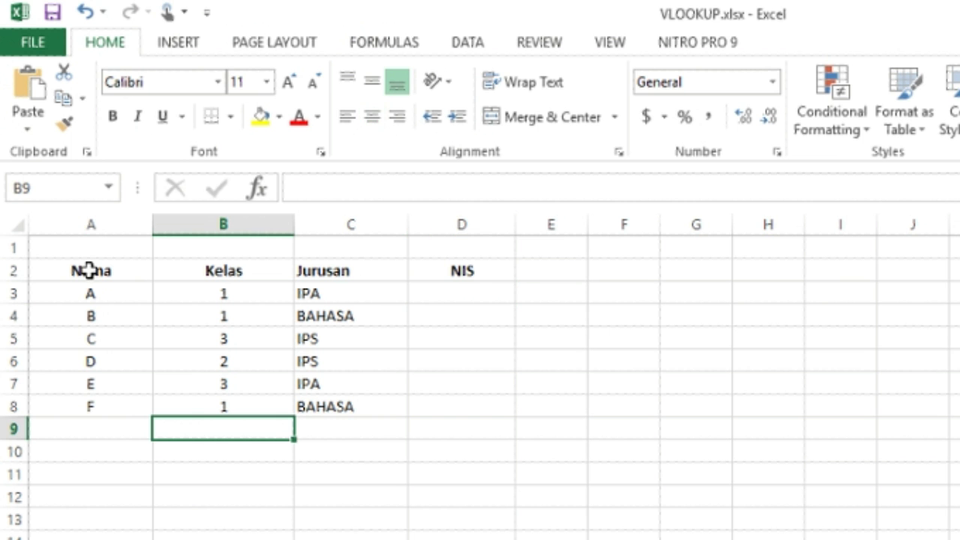
{"action": "left_click_drag", "start_coordinate": [88, 270], "coordinate": [456, 405]}
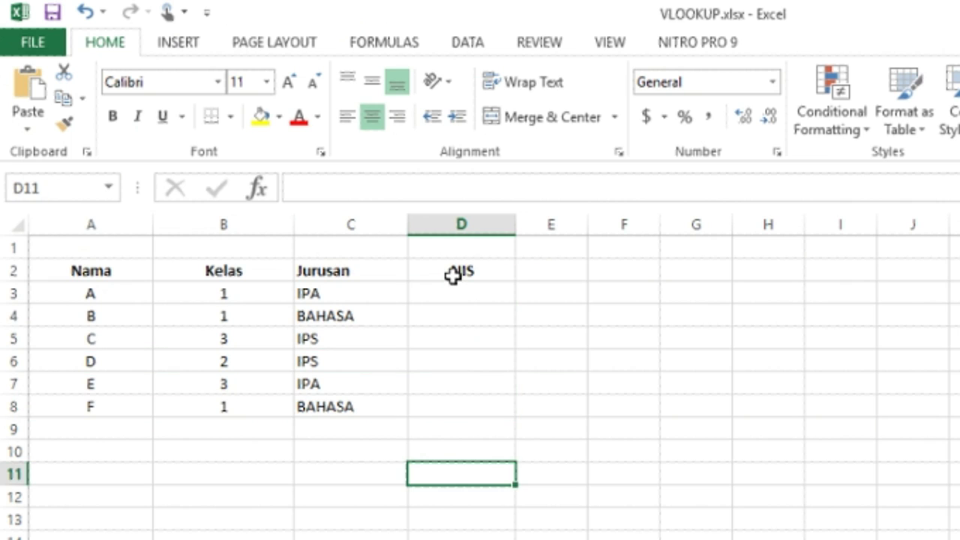
{"action": "left_click", "coordinate": [453, 274]}
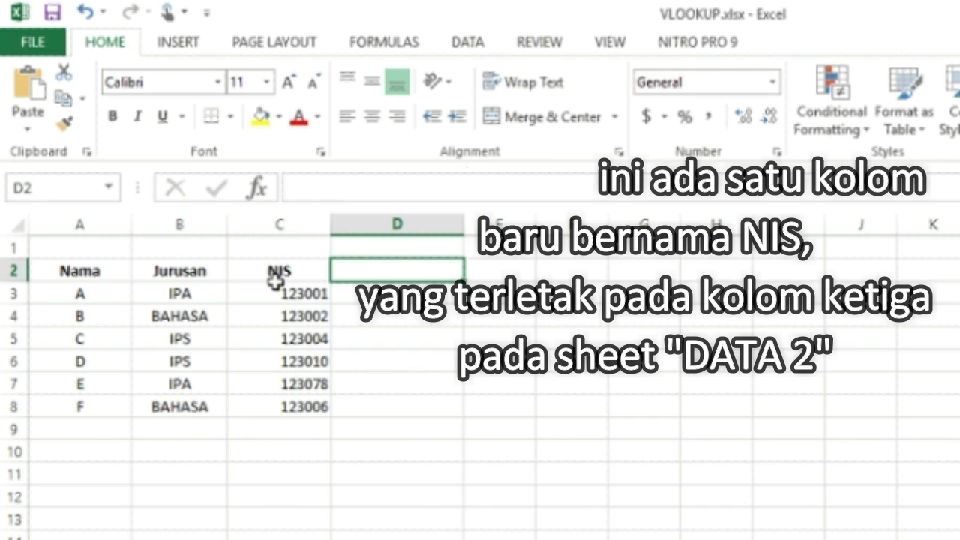
- Check the NIS column on DATA 2, then begin a VLOOKUP formula in D3 of the class table with A3 as lookup value
{"action": "left_click", "coordinate": [278, 271]}
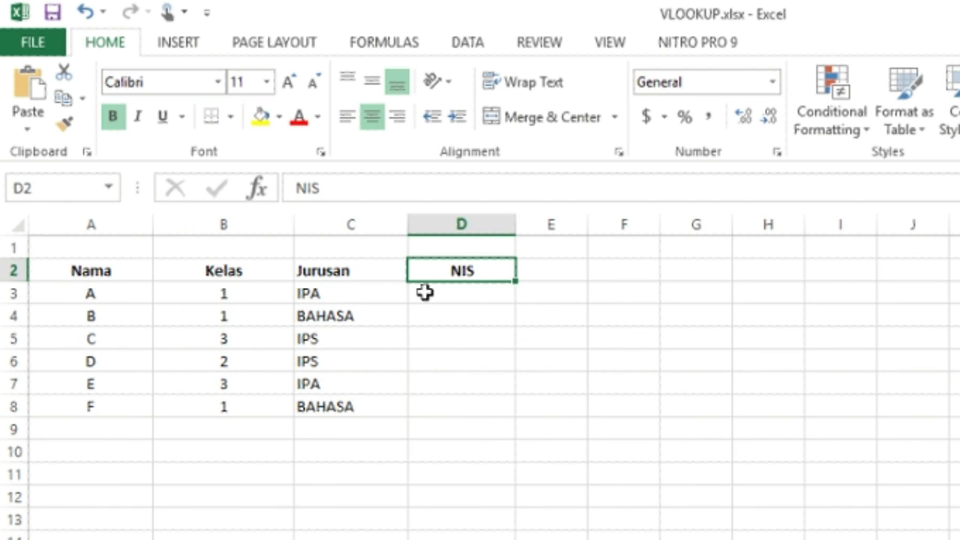
{"action": "left_click", "coordinate": [426, 290]}
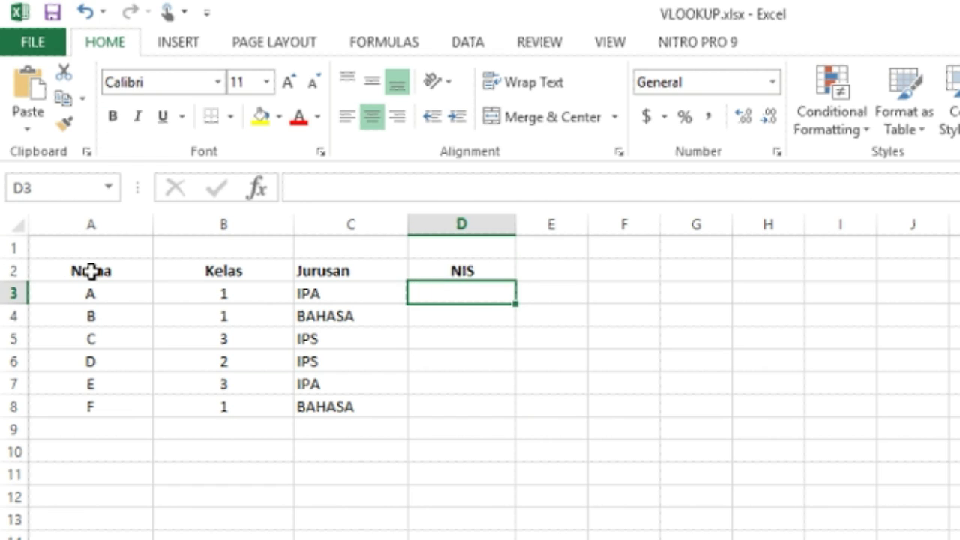
{"action": "type", "text": "="}
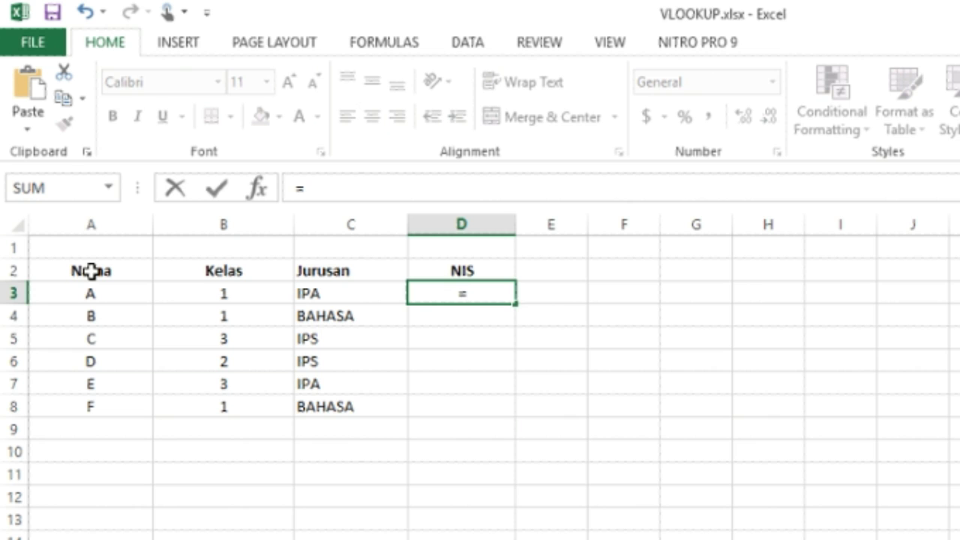
{"action": "type", "text": "vlookup"}
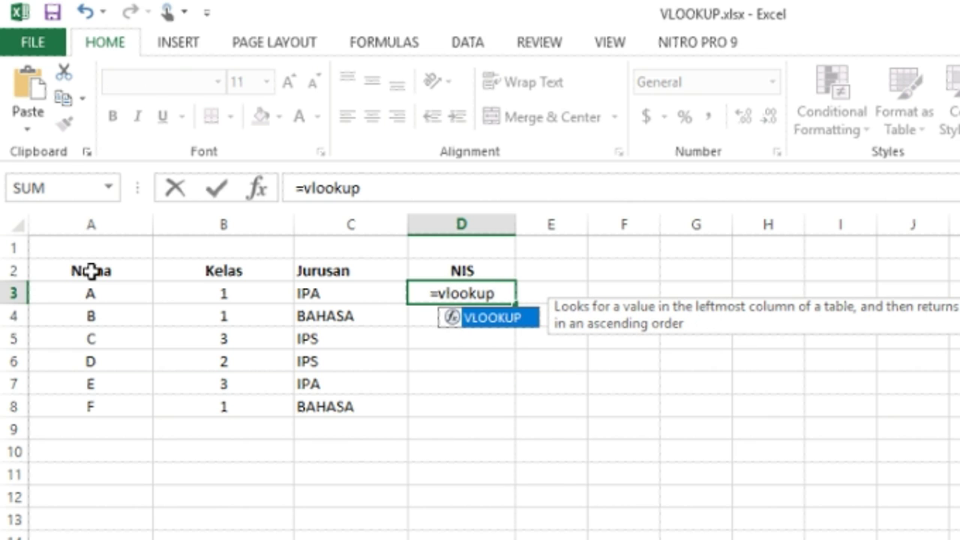
{"action": "type", "text": "("}
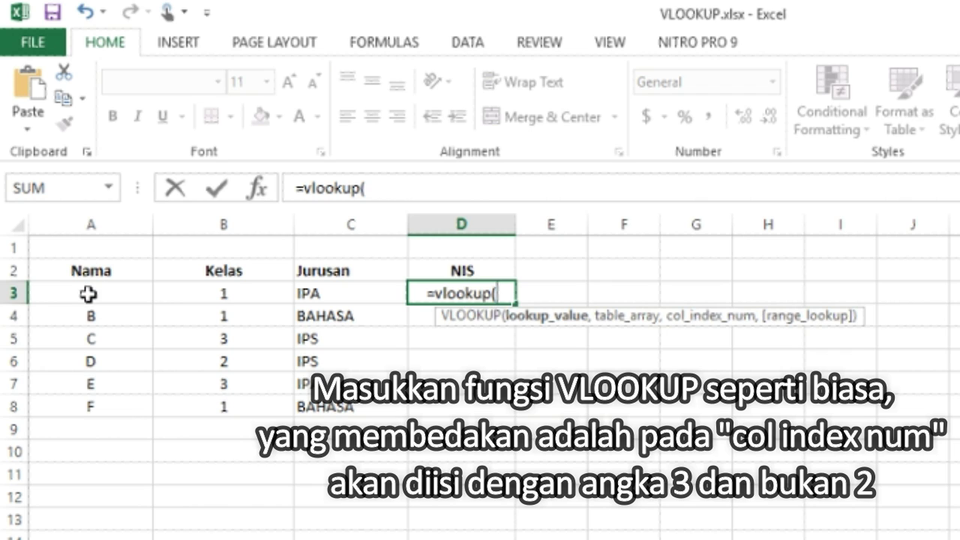
{"action": "left_click", "coordinate": [88, 294]}
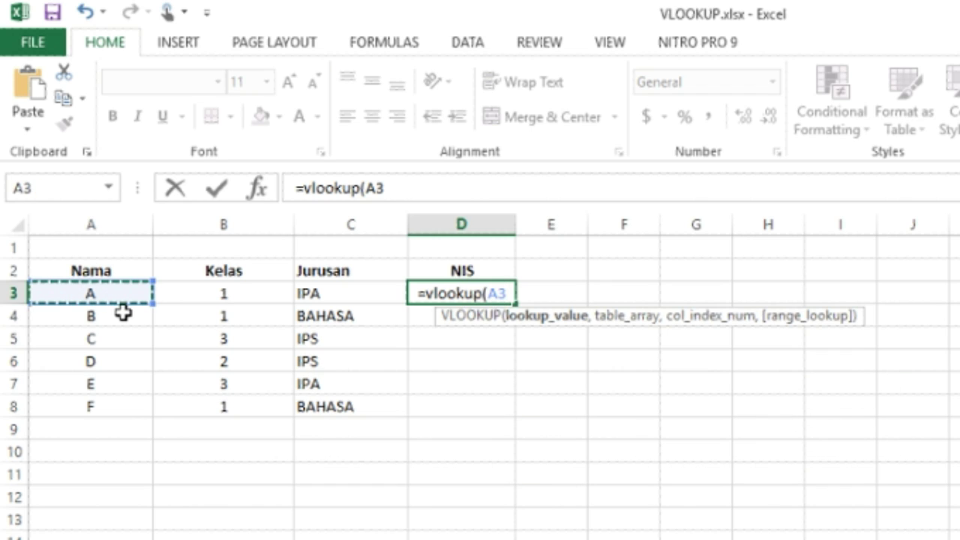
{"action": "type", "text": ","}
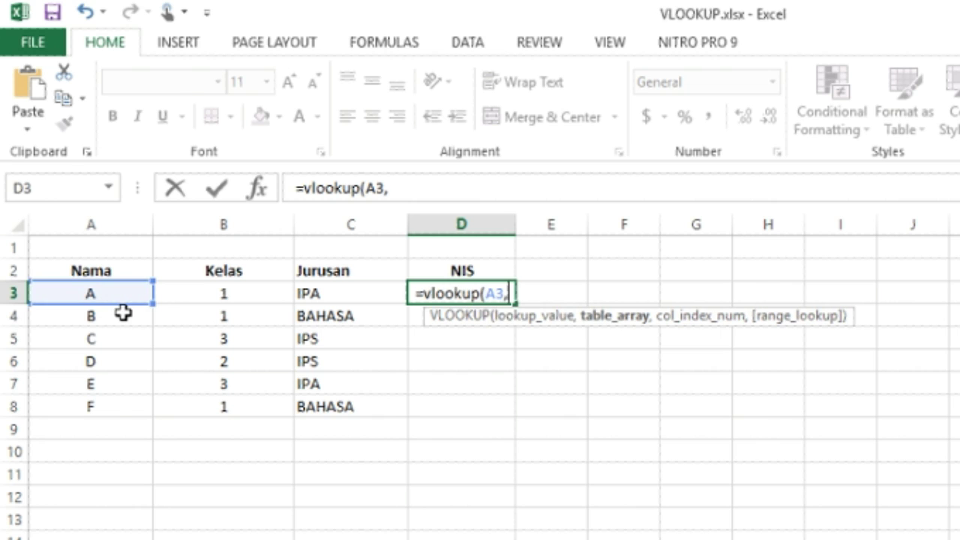
- Set columns A:C of the DATA 2 sheet as the table array of the VLOOKUP formula
{"action": "key", "text": "ctrl+Page_Down"}
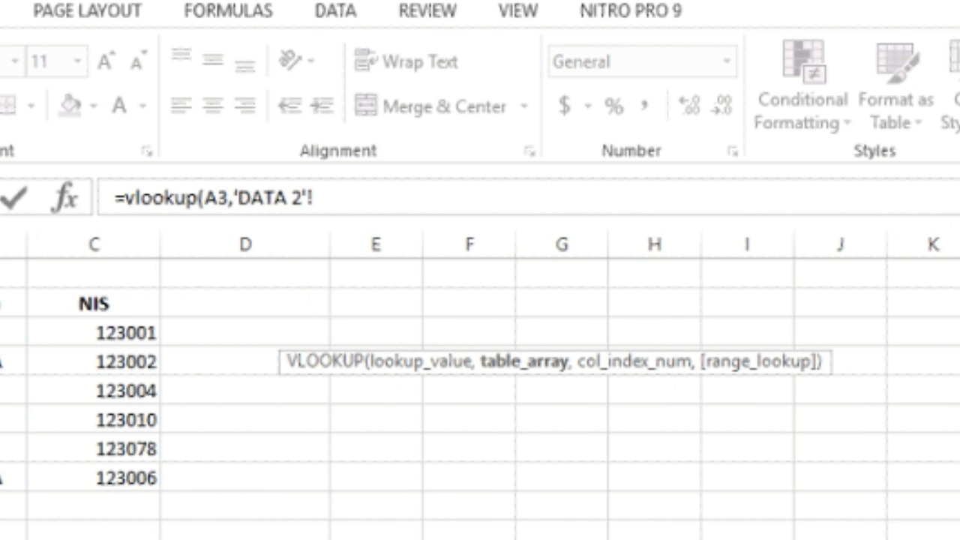
{"action": "type", "text": "A:A"}
{"action": "left_click_drag", "start_coordinate": [2, 244], "coordinate": [113, 239]}
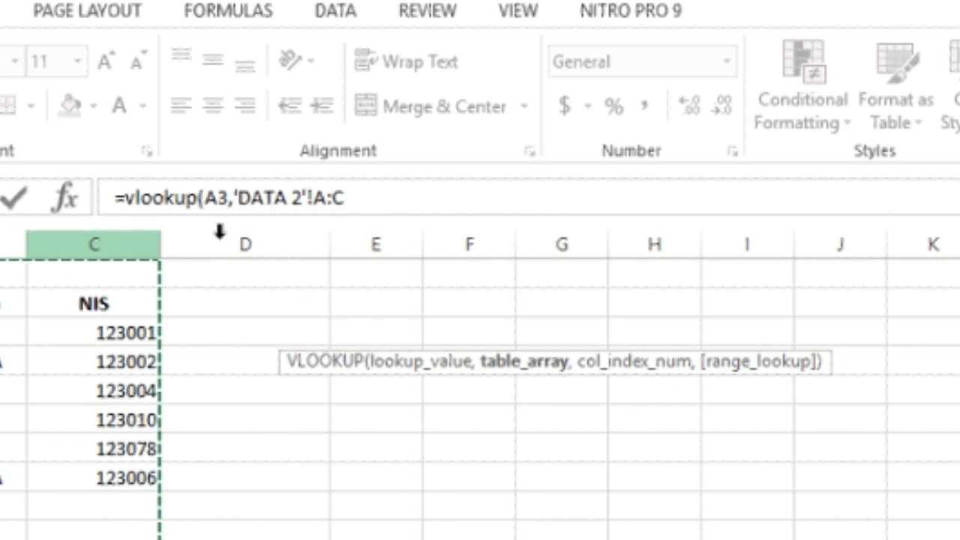
{"action": "left_click", "coordinate": [389, 201]}
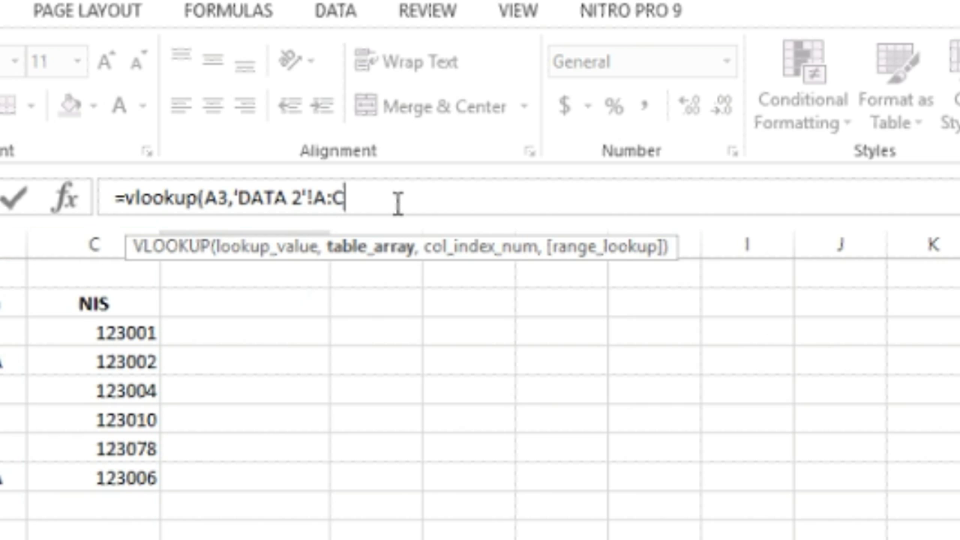
{"action": "type", "text": ","}
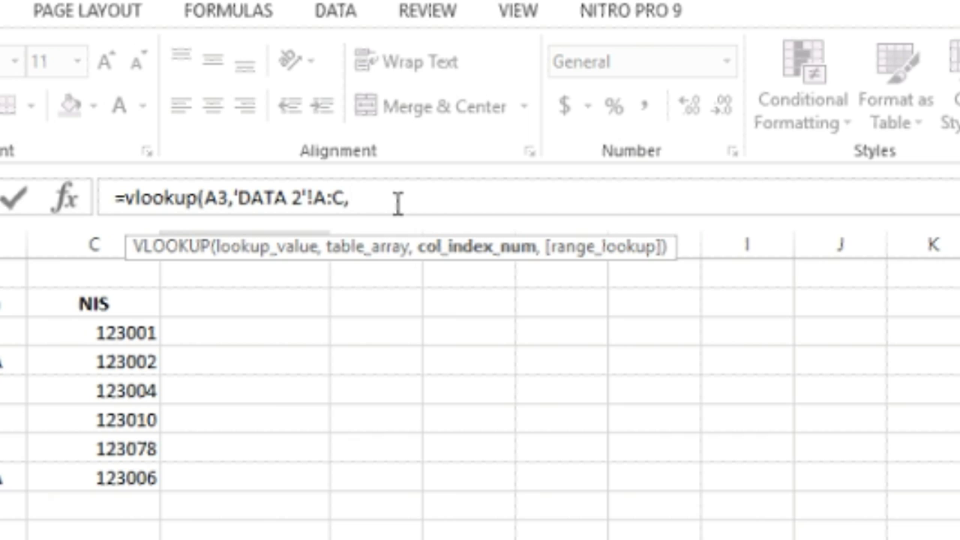
- Complete the VLOOKUP formula in D3 with column index 3 and range lookup FALSE
{"action": "type", "text": "3"}
{"action": "key", "text": "shift+Left"}
{"action": "key", "text": "shift+Left"}
{"action": "type", "text": ","}
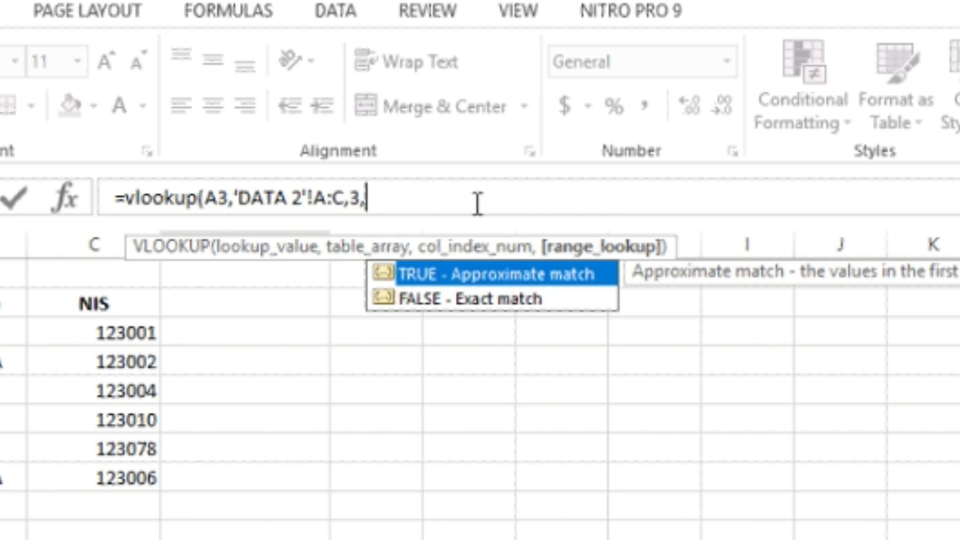
{"action": "type", "text": "FALSE"}
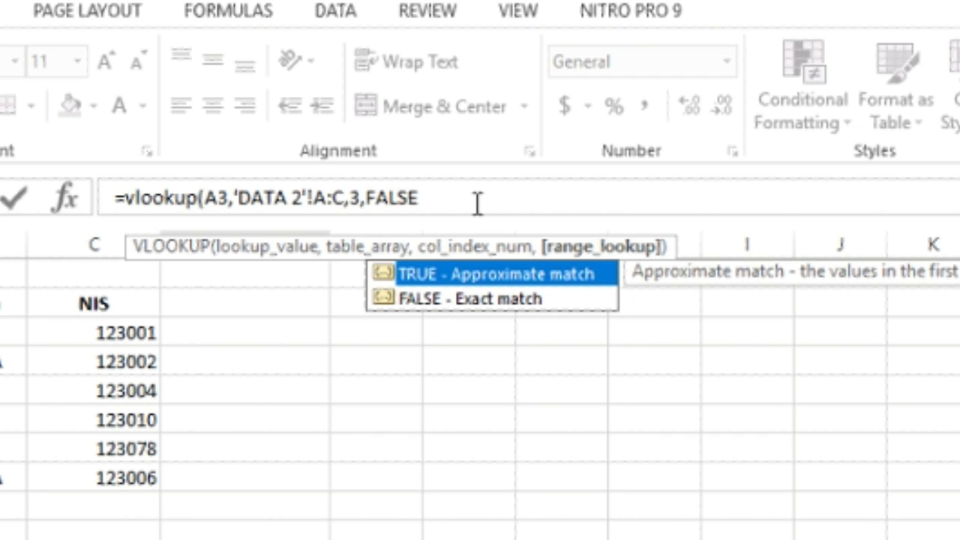
{"action": "type", "text": ")"}
{"action": "key", "text": "Return"}
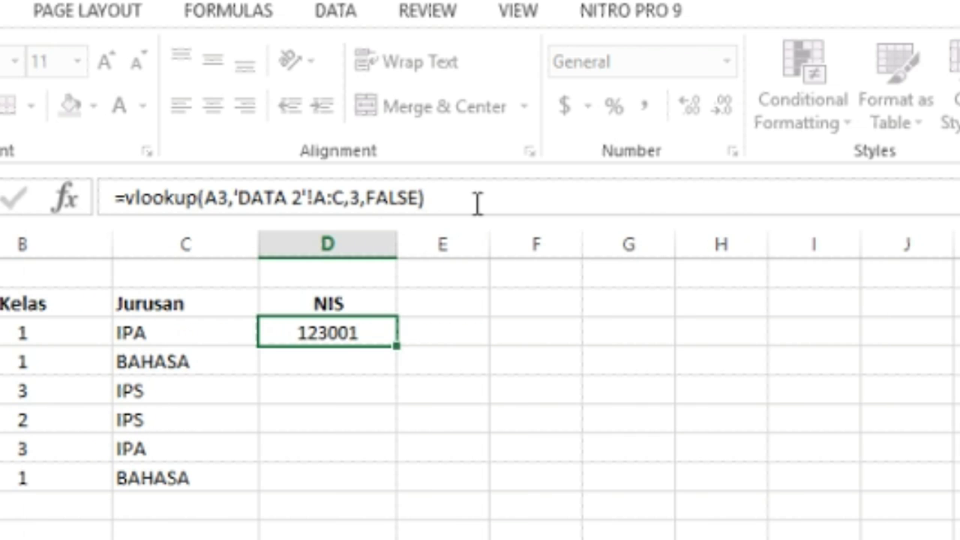
- Fill the NIS formula from D3 down through D8 and check the filled cells one by one
{"action": "left_click", "coordinate": [289, 332]}
{"action": "left_click_drag", "start_coordinate": [396, 347], "coordinate": [378, 495]}
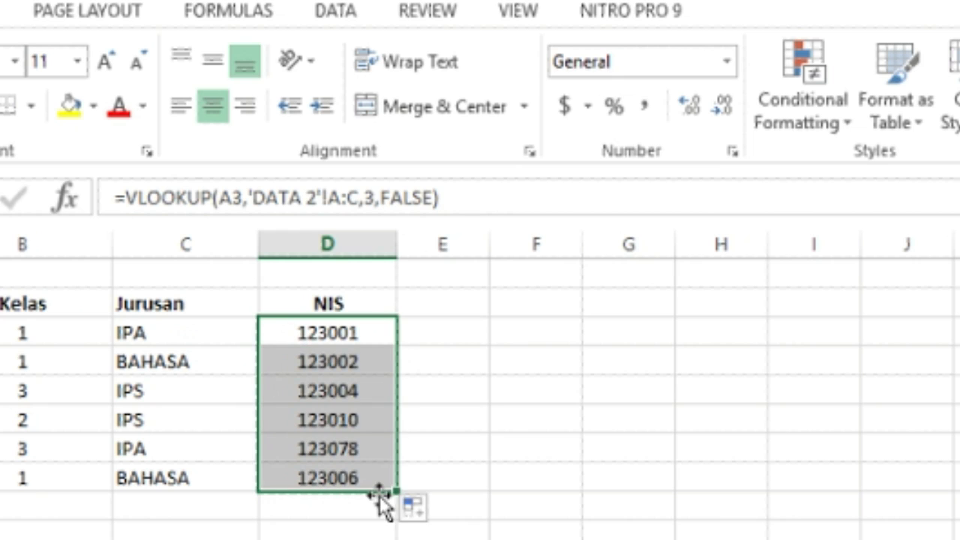
{"action": "left_click", "coordinate": [341, 361]}
{"action": "left_click", "coordinate": [339, 394]}
{"action": "left_click", "coordinate": [338, 424]}
{"action": "left_click", "coordinate": [336, 453]}
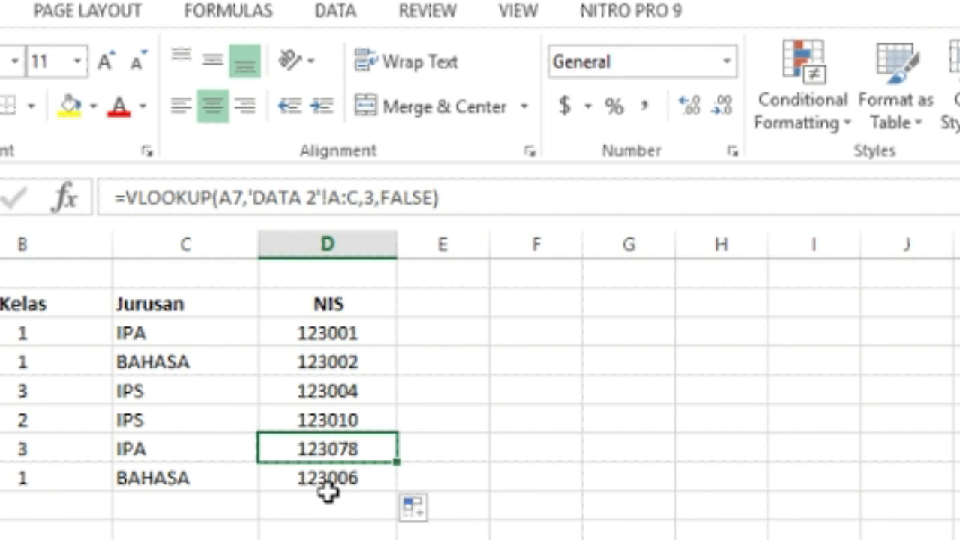
{"action": "left_click", "coordinate": [326, 488]}
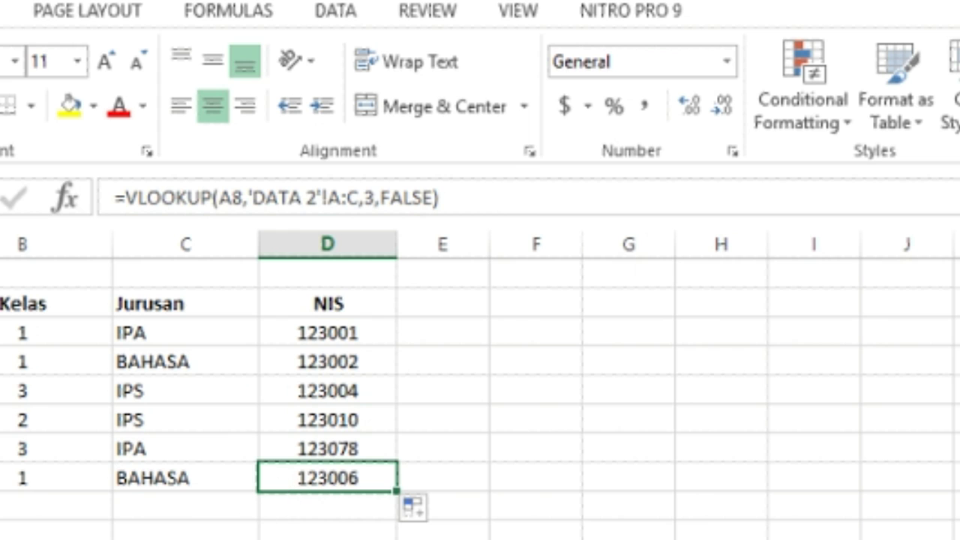
- Compare the NIS values in C3:C8 of the DATA 2 sheet with the looked-up values in D3:D8 of the class table
{"action": "key", "text": "ctrl+Page_Down"}
{"action": "left_click", "coordinate": [94, 333]}
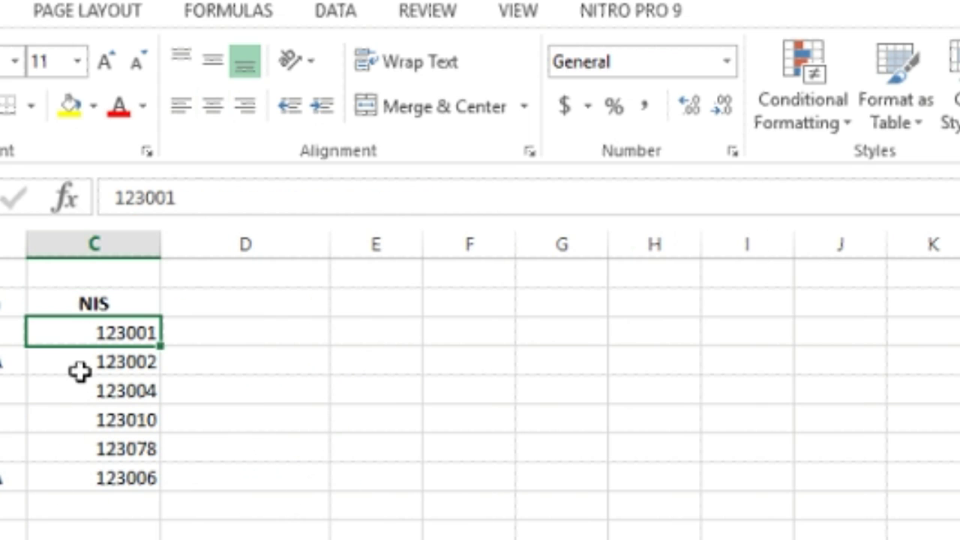
{"action": "left_click", "coordinate": [80, 371]}
{"action": "left_click", "coordinate": [77, 391]}
{"action": "left_click", "coordinate": [75, 420]}
{"action": "left_click", "coordinate": [72, 467]}
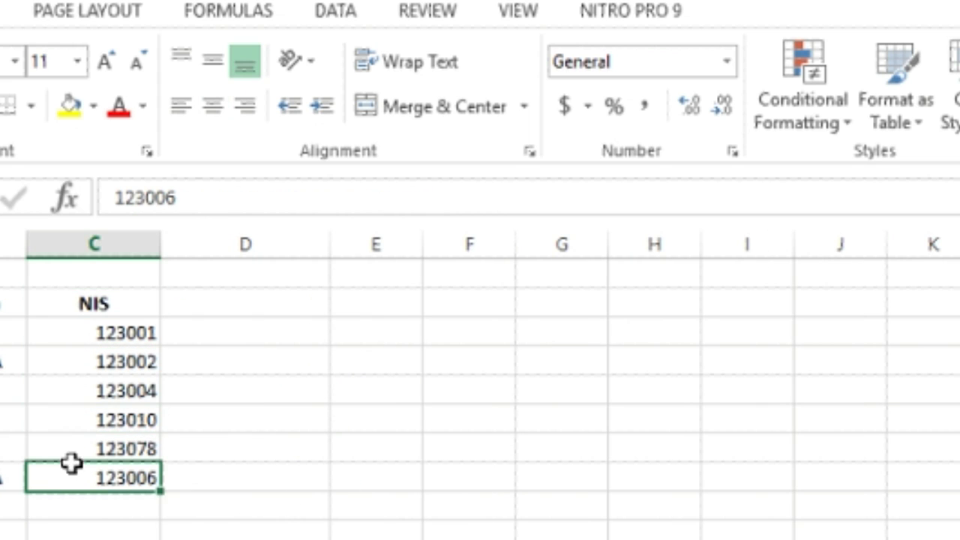
{"action": "left_click", "coordinate": [72, 454]}
{"action": "left_click", "coordinate": [70, 480]}
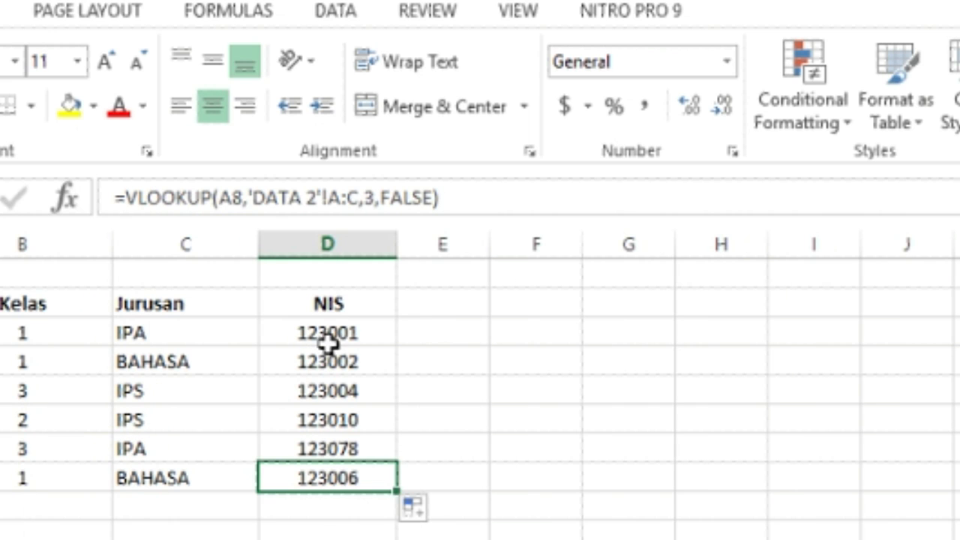
{"action": "left_click_drag", "start_coordinate": [327, 338], "coordinate": [332, 480]}
{"action": "left_click", "coordinate": [187, 535]}
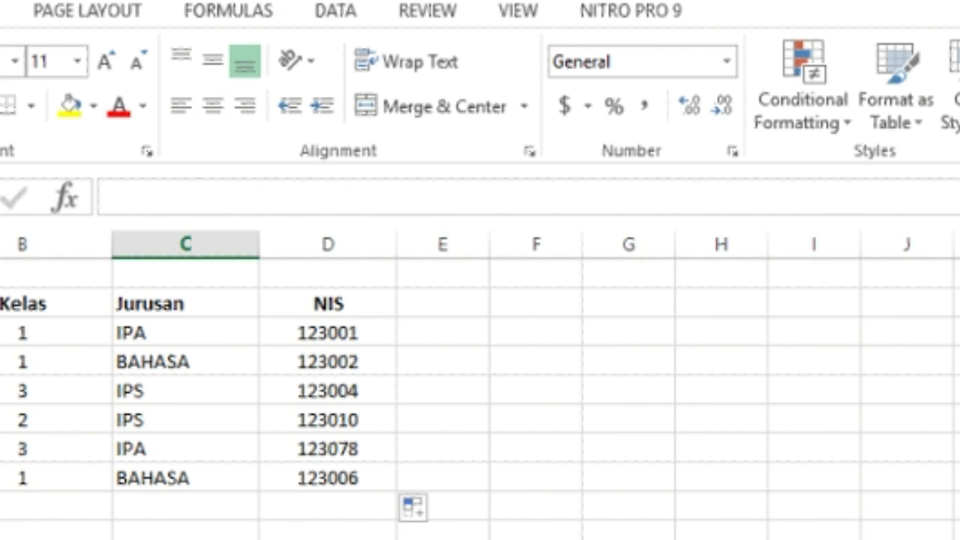